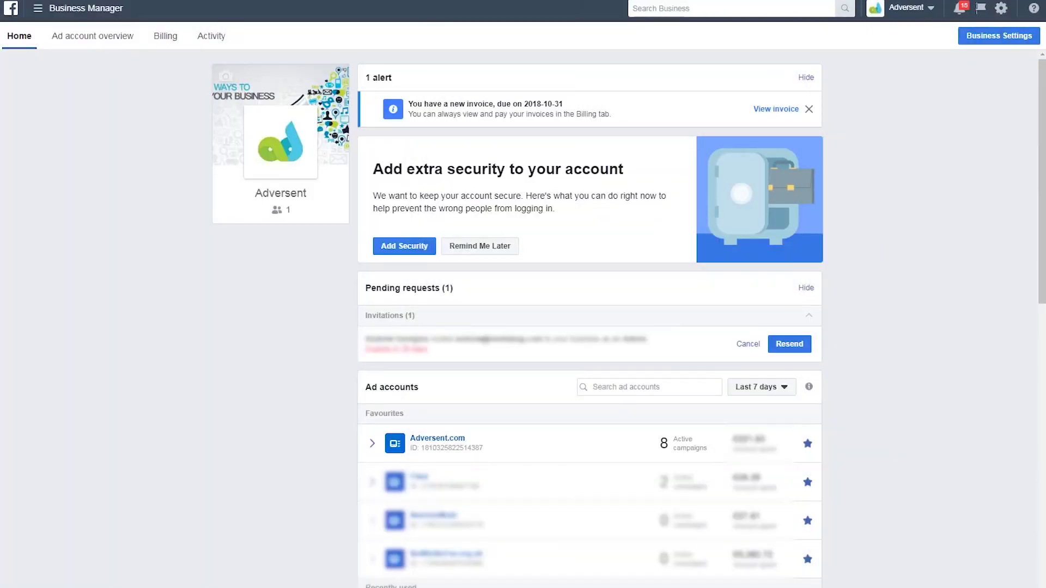
Step: Open Adversent.com's Pixel in Events Manager and bring up its Set up your pixel dialog
{"action": "left_click", "coordinate": [52, 9]}
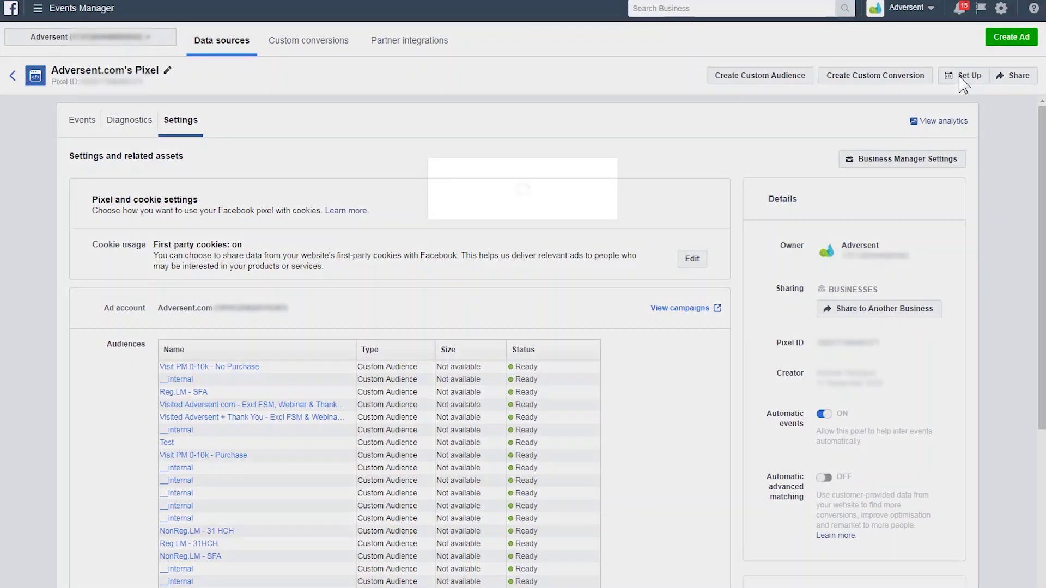
{"action": "left_click", "coordinate": [961, 77]}
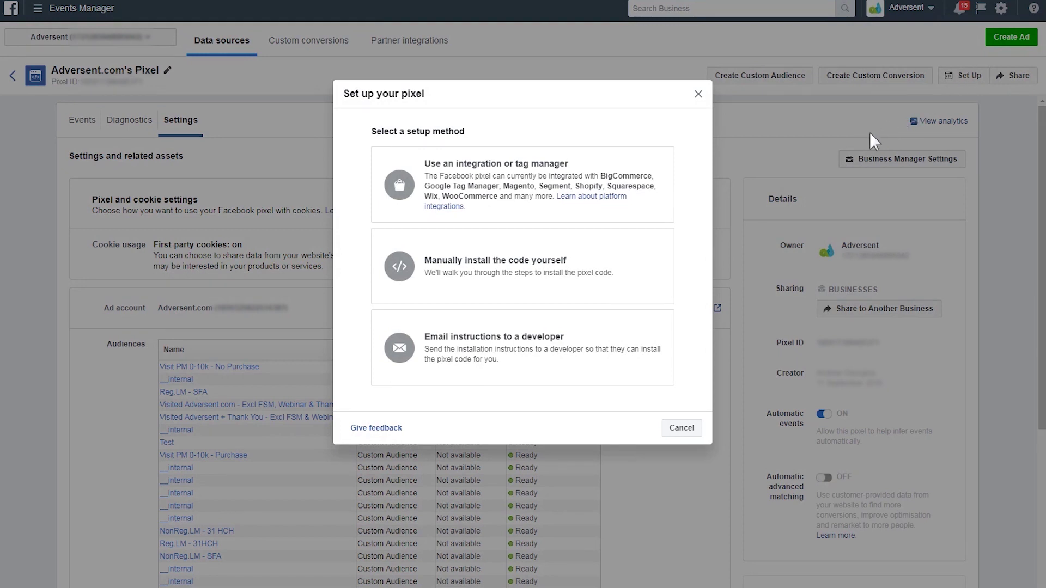
Step: Choose manual installation and scroll through the pixel base code to the Active test-traffic status
{"action": "left_click", "coordinate": [526, 275]}
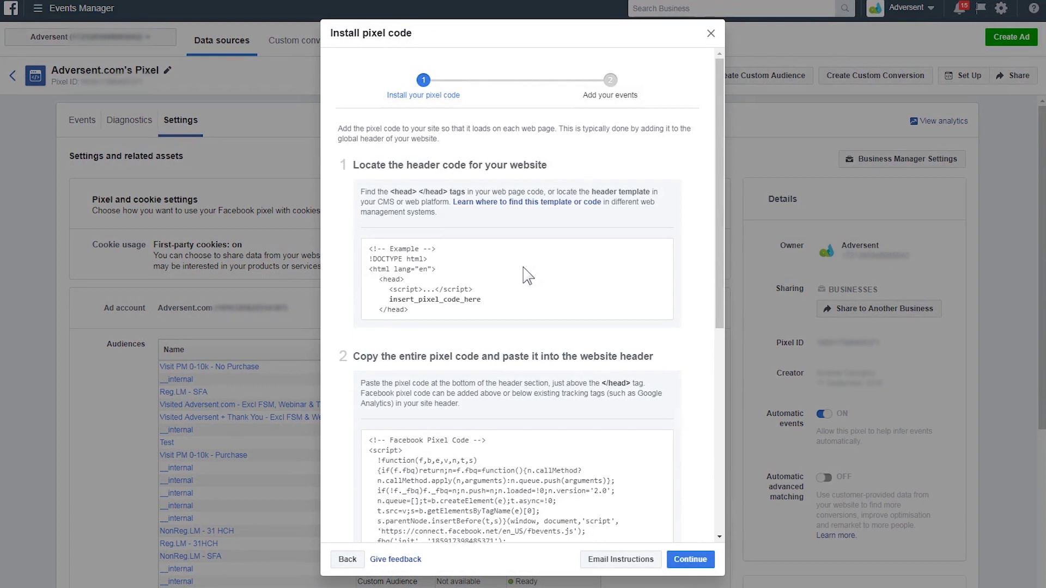
{"action": "scroll", "coordinate": [523, 267], "scroll_direction": "down", "scroll_amount": 3}
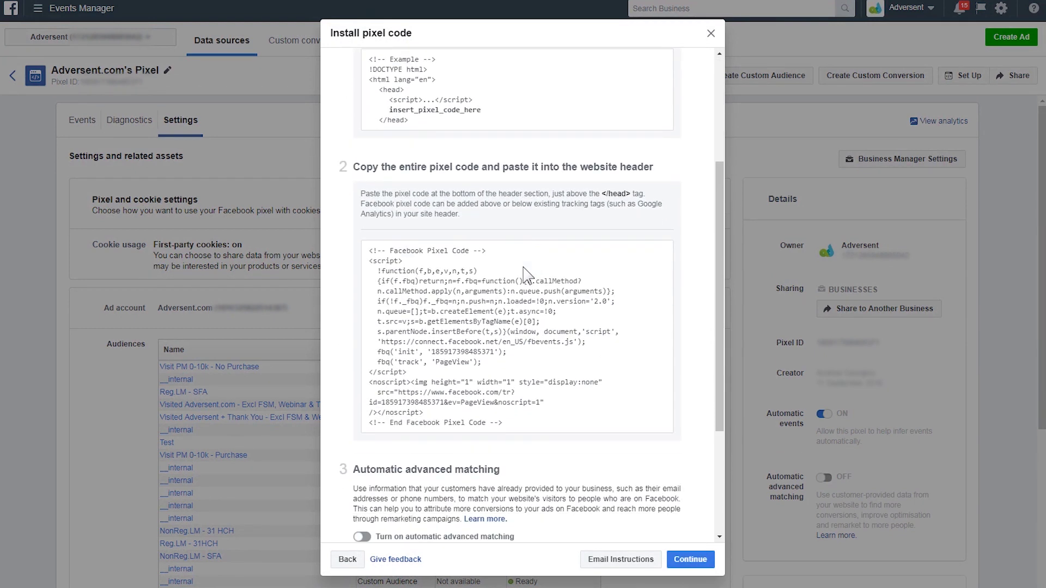
{"action": "scroll", "coordinate": [526, 276], "scroll_direction": "down", "scroll_amount": 3}
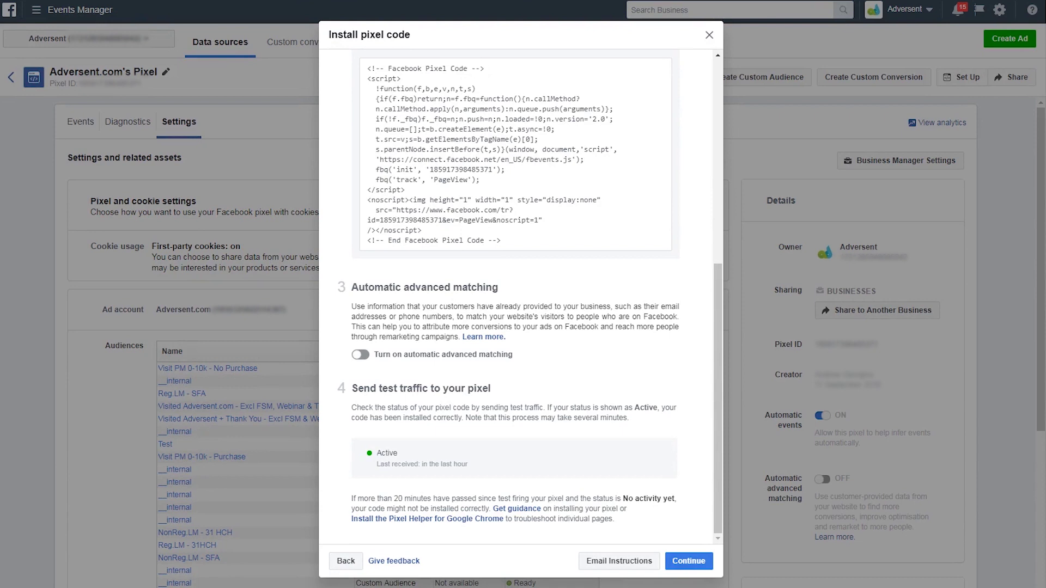
Step: Continue to Add your events and switch on tracking for the Purchase event
{"action": "left_click", "coordinate": [688, 561]}
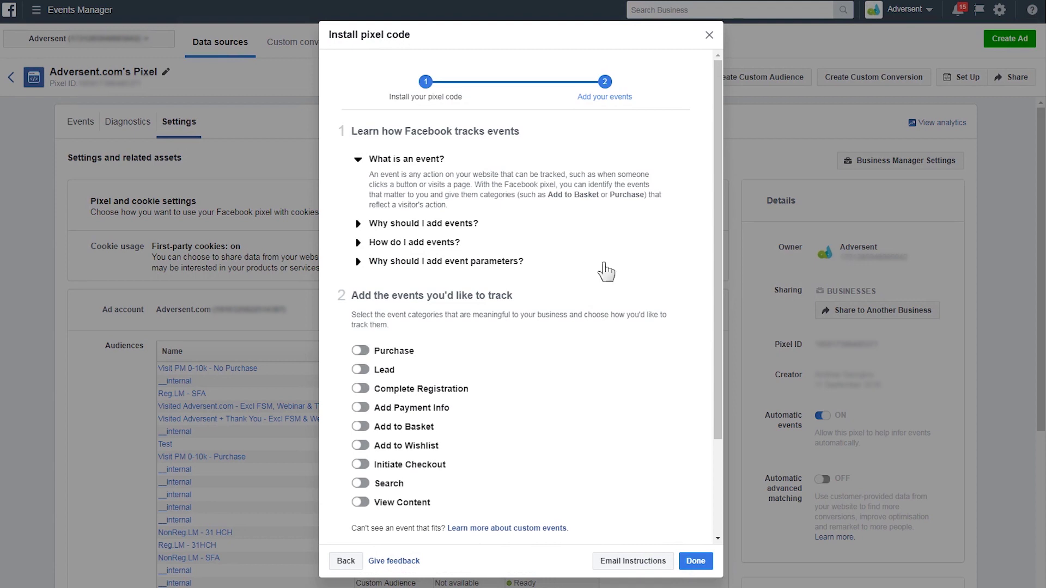
{"action": "middle_click", "coordinate": [619, 237]}
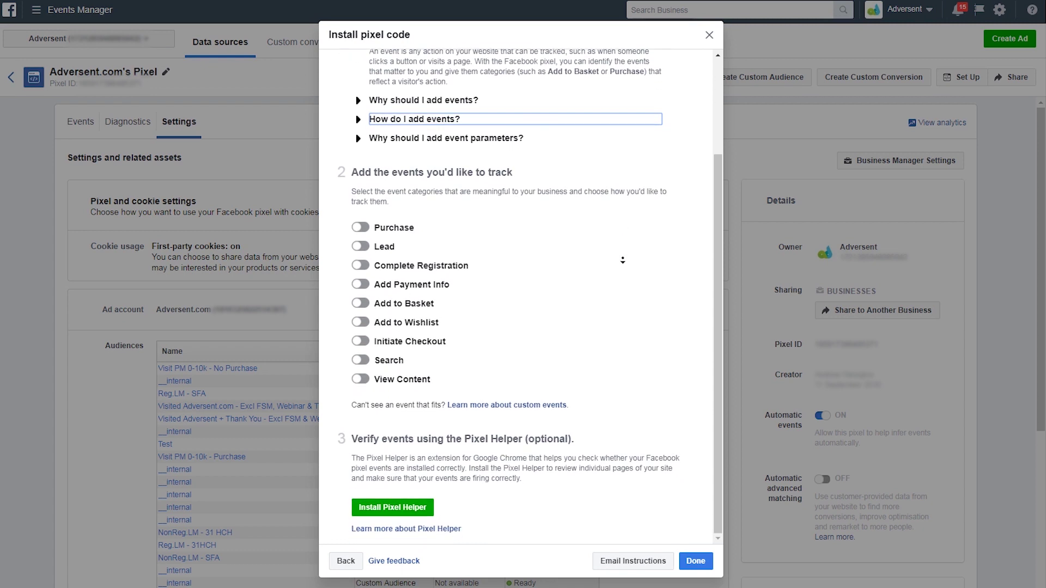
{"action": "scroll", "coordinate": [537, 330], "scroll_direction": "up", "scroll_amount": 2}
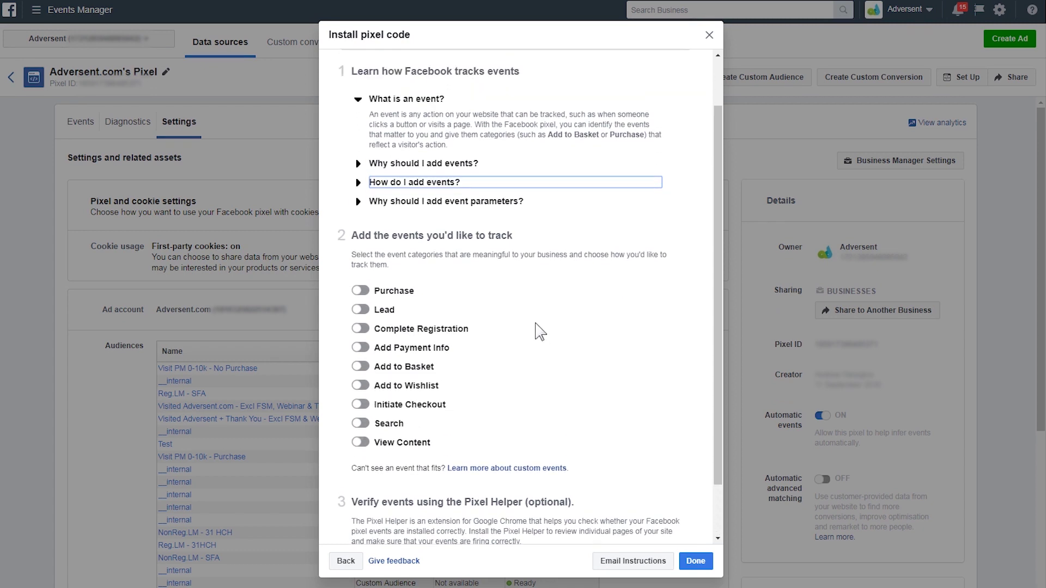
{"action": "scroll", "coordinate": [537, 329], "scroll_direction": "up", "scroll_amount": 1}
{"action": "left_click", "coordinate": [361, 350]}
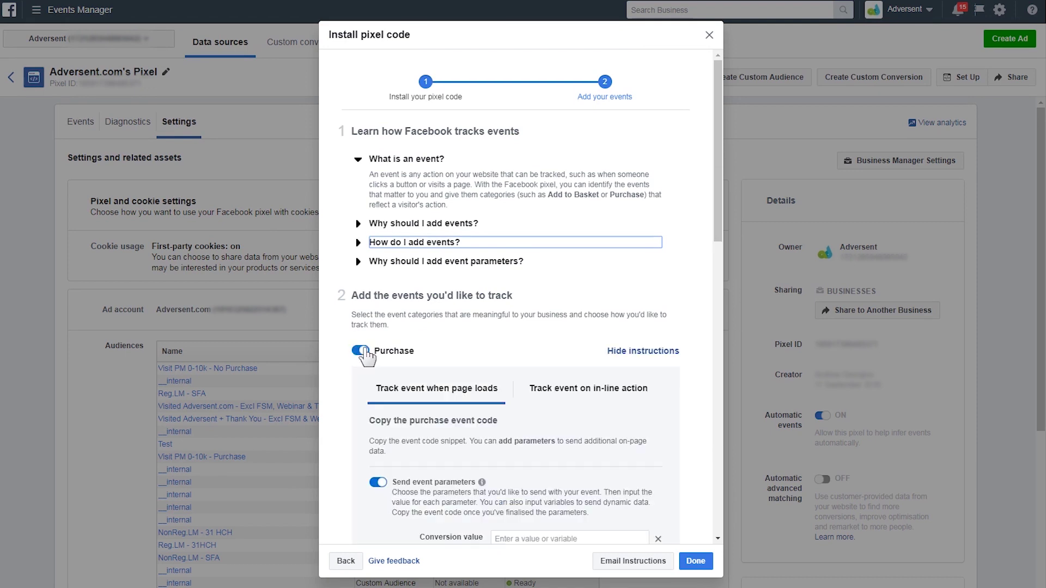
Step: Review the Purchase event code instructions, toggle Lead, and return to the events list with everything off
{"action": "middle_click", "coordinate": [577, 306]}
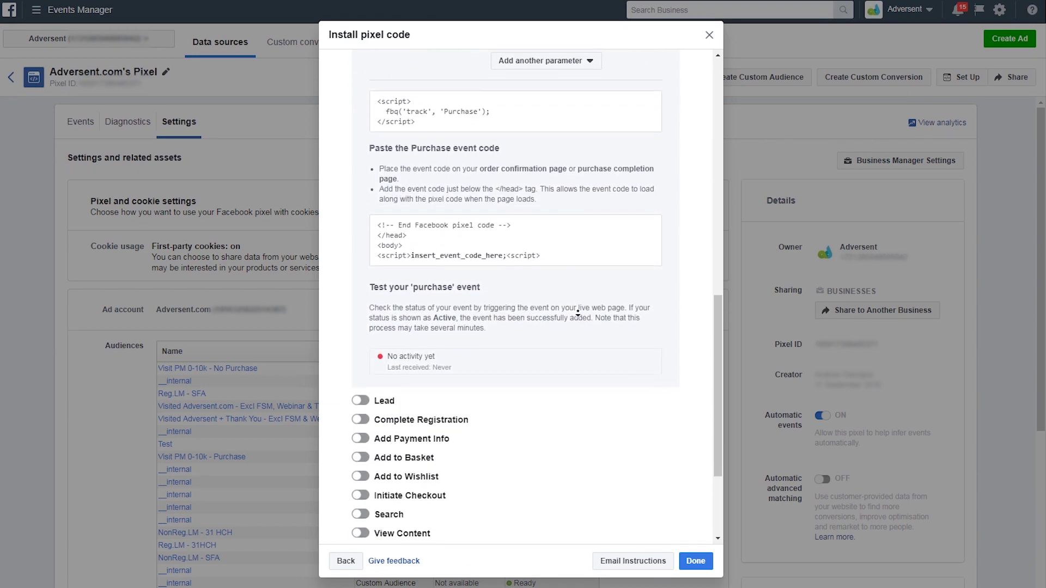
{"action": "left_click", "coordinate": [564, 321]}
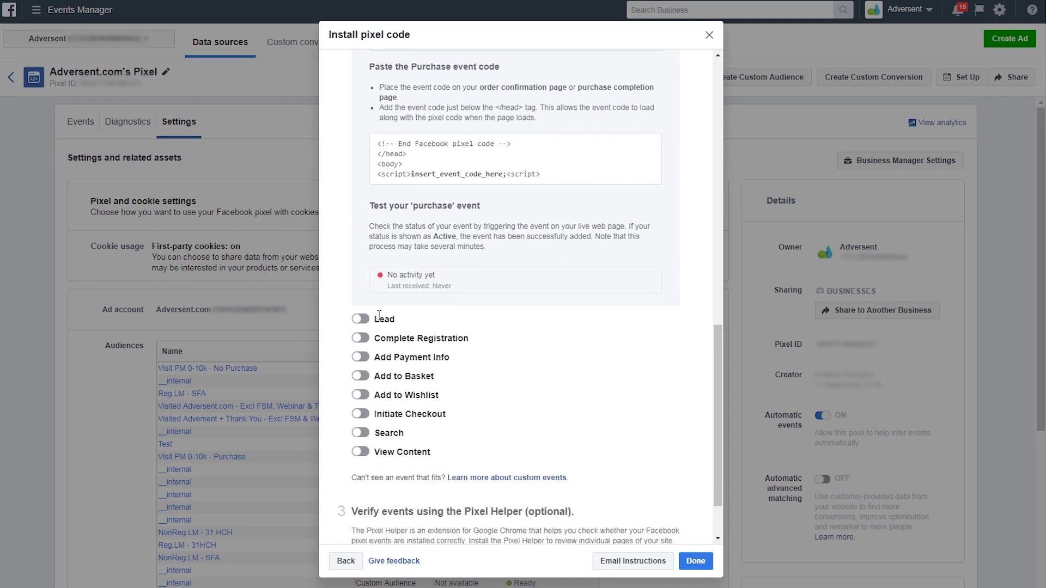
{"action": "left_click", "coordinate": [360, 320]}
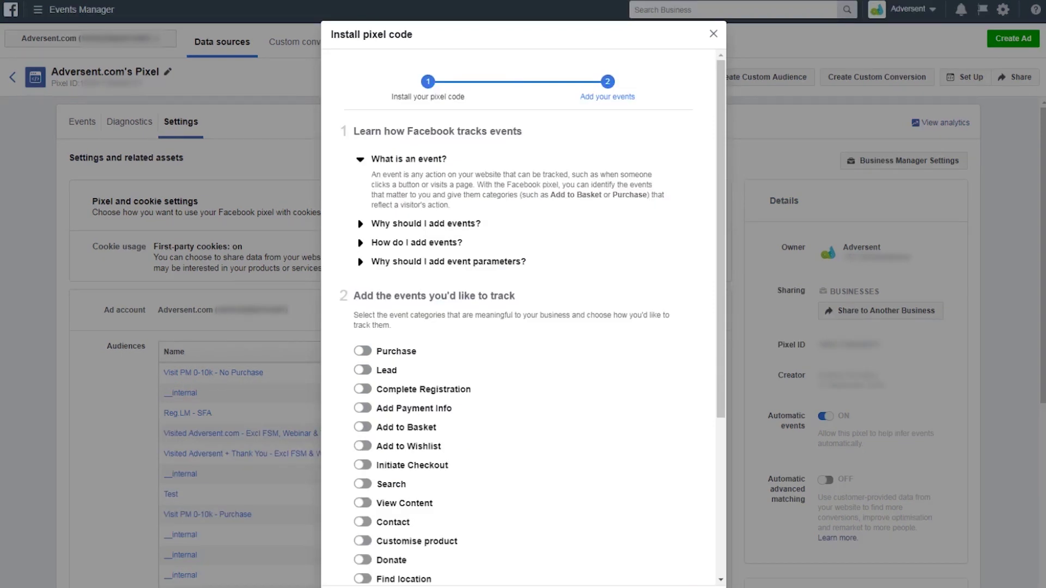
Step: Re-enable the Purchase event and go to its conversion value and currency fields
{"action": "left_click_drag", "start_coordinate": [718, 370], "coordinate": [708, 487]}
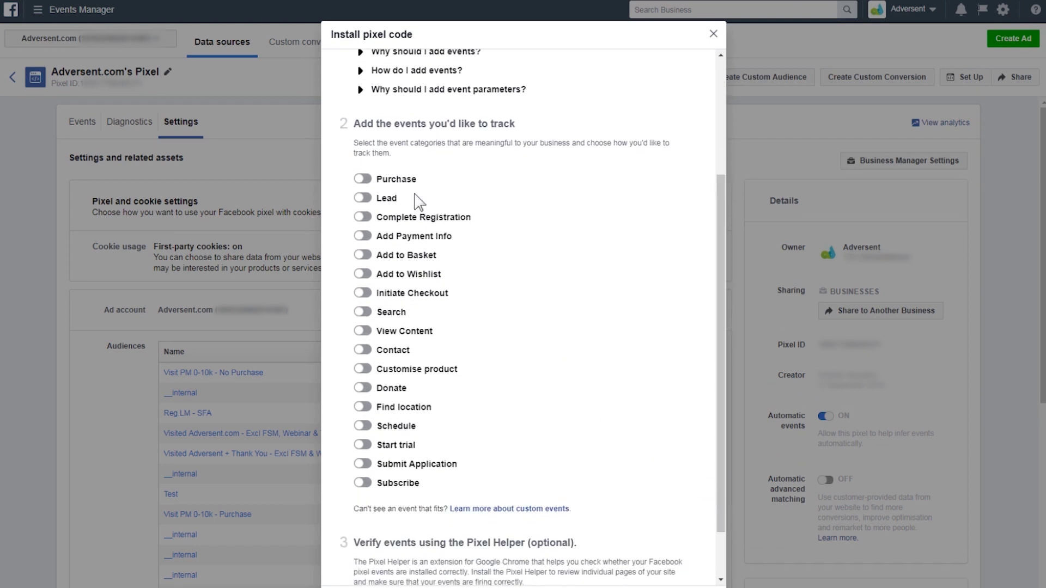
{"action": "left_click", "coordinate": [364, 179]}
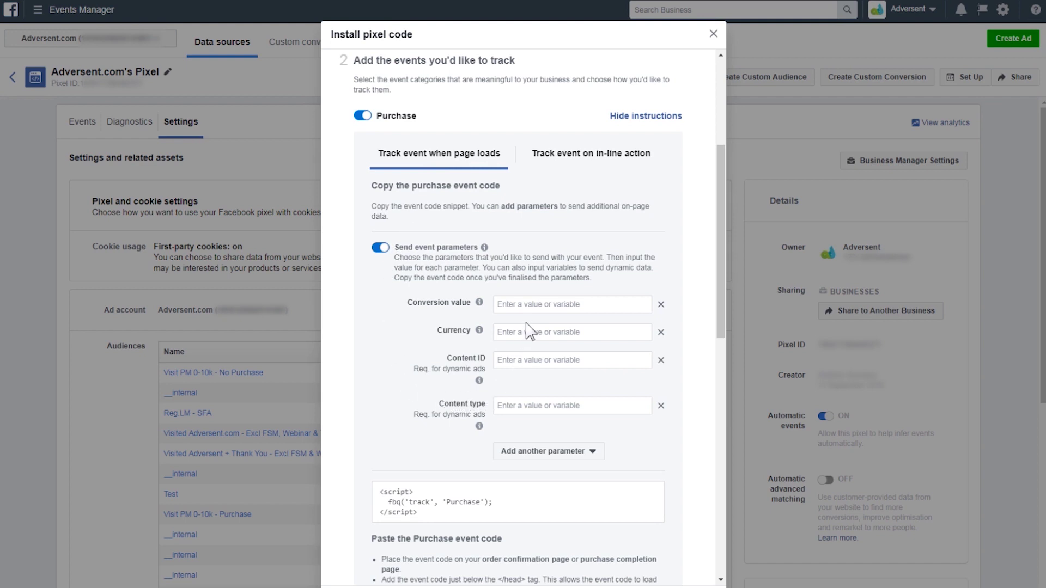
{"action": "left_click", "coordinate": [527, 307]}
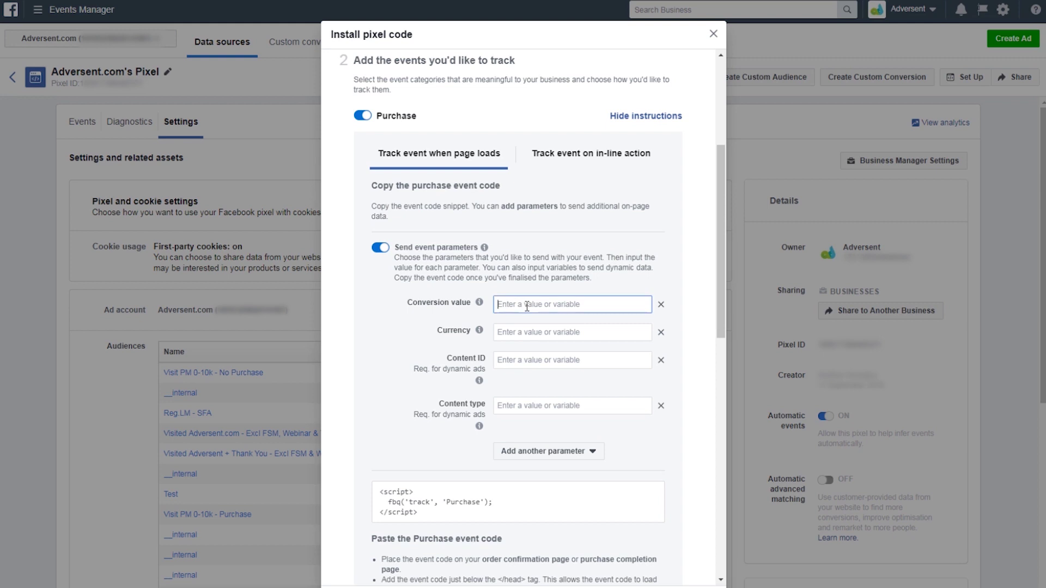
{"action": "left_click", "coordinate": [516, 332]}
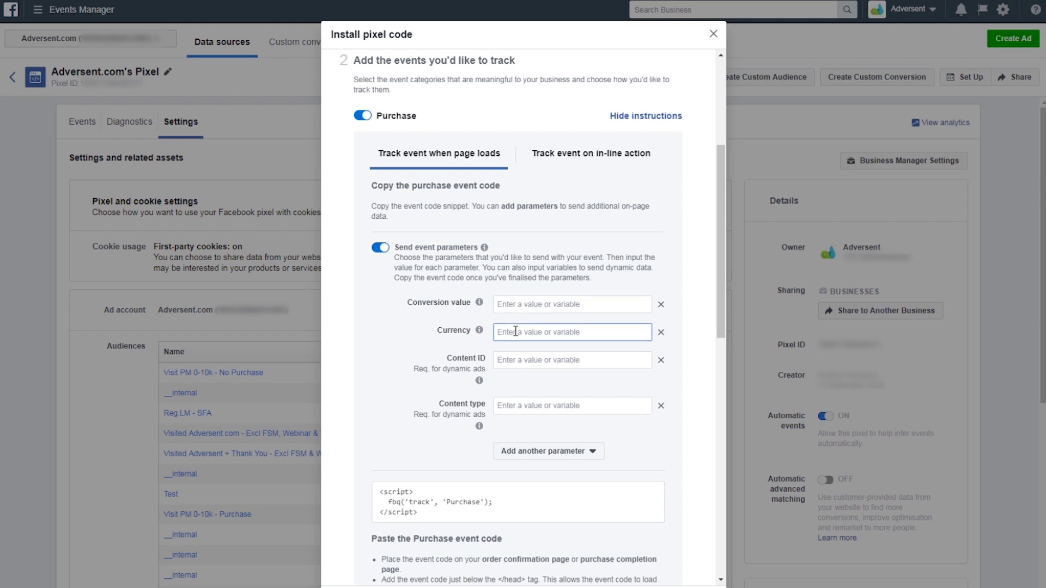
Step: Show the Purchase event code for tracking an in-line action instead of page load
{"action": "scroll", "coordinate": [515, 332], "scroll_direction": "down", "scroll_amount": 3}
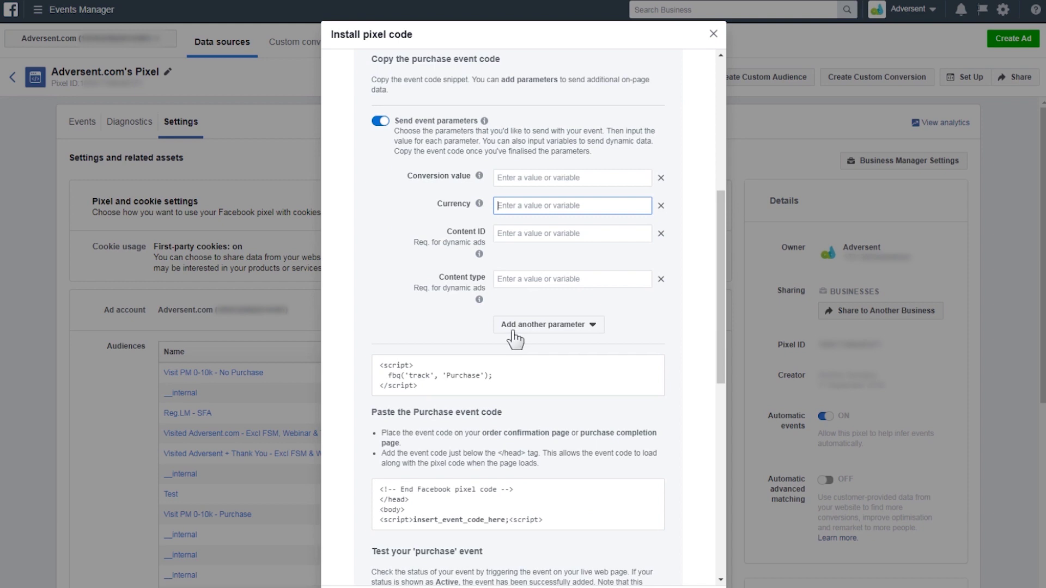
{"action": "scroll", "coordinate": [515, 343], "scroll_direction": "down", "scroll_amount": 4}
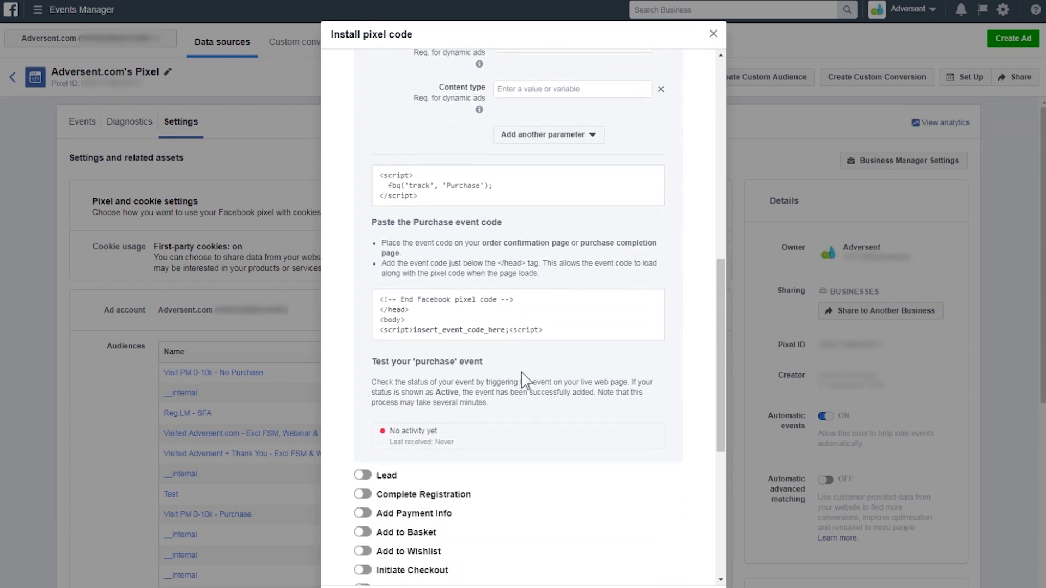
{"action": "scroll", "coordinate": [537, 417], "scroll_direction": "up", "scroll_amount": 5}
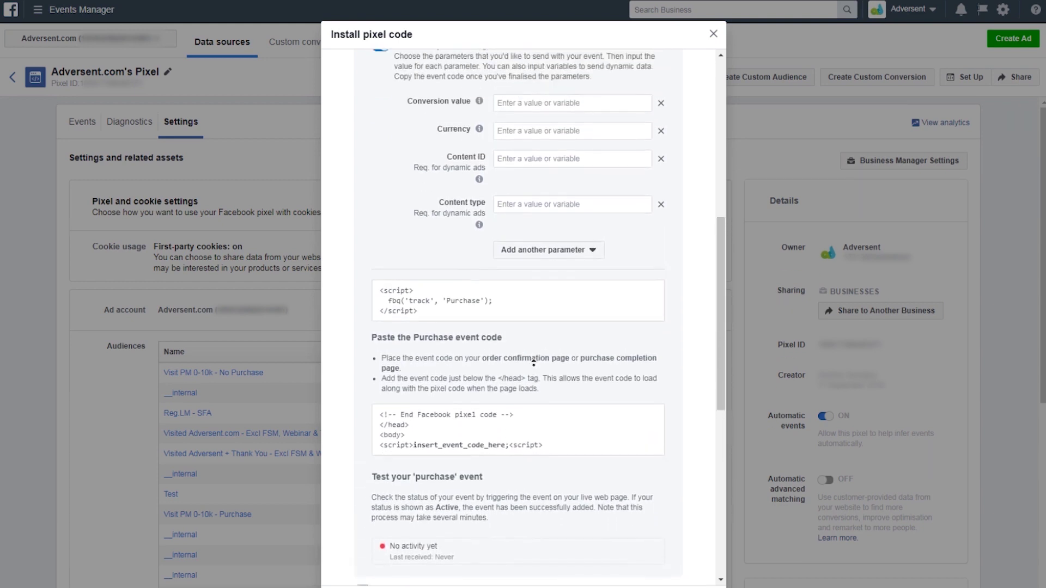
{"action": "scroll", "coordinate": [533, 362], "scroll_direction": "up", "scroll_amount": 4}
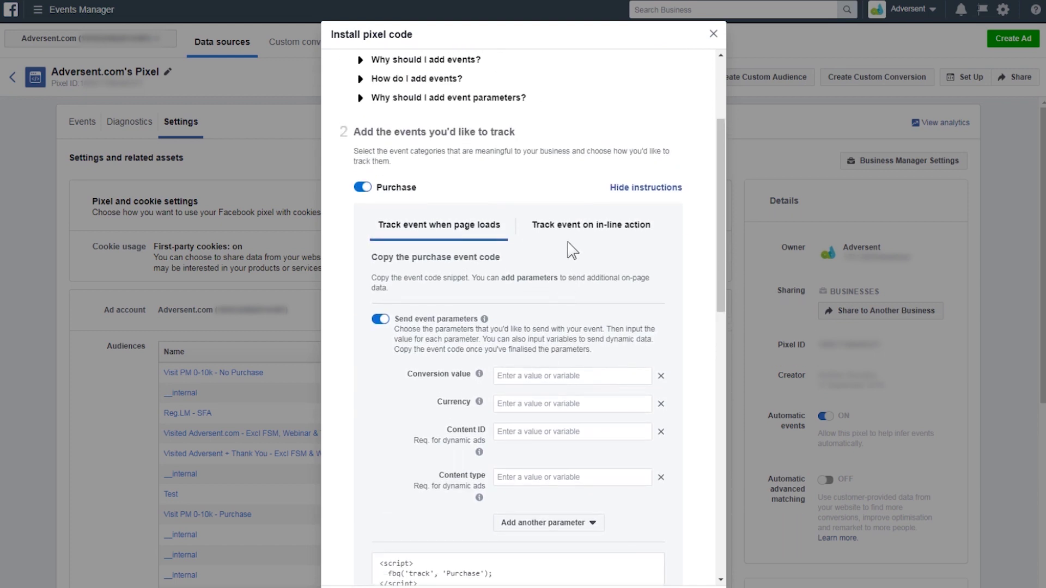
{"action": "left_click", "coordinate": [573, 236]}
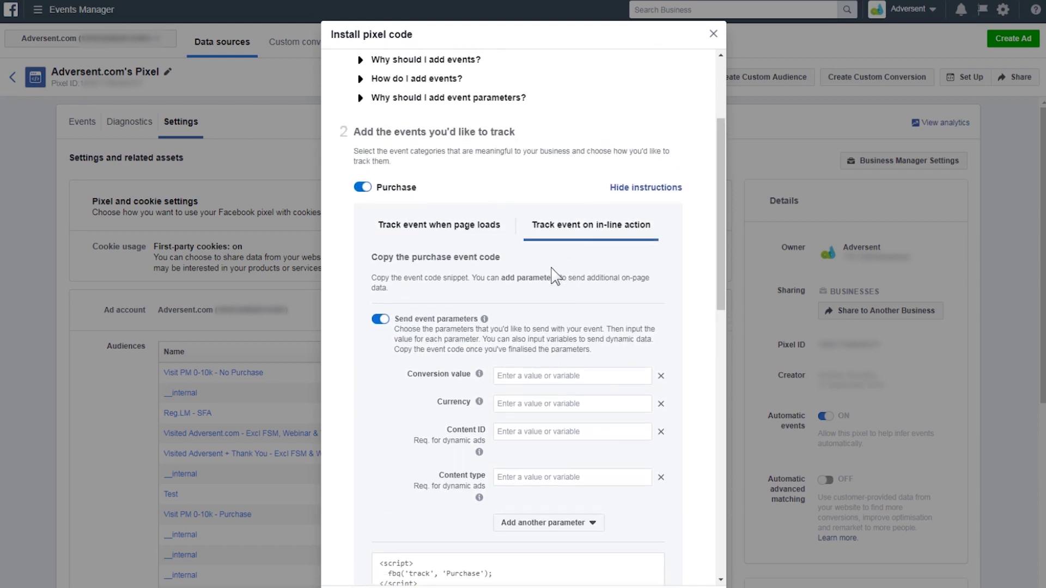
{"action": "scroll", "coordinate": [556, 277], "scroll_direction": "down", "scroll_amount": 5}
{"action": "scroll", "coordinate": [549, 318], "scroll_direction": "down", "scroll_amount": 5}
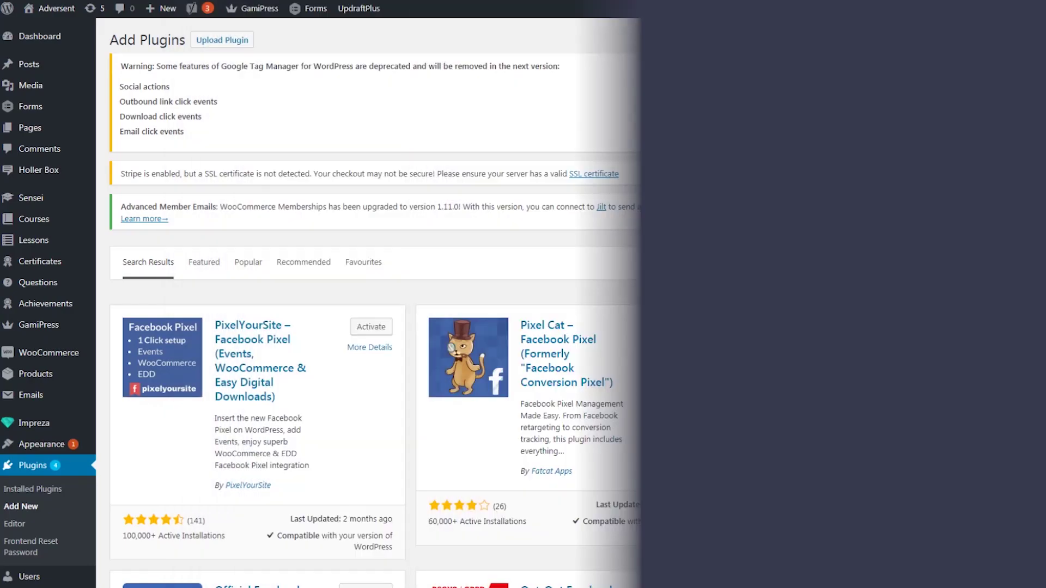
{"action": "scroll", "coordinate": [798, 235], "scroll_direction": "down", "scroll_amount": 5}
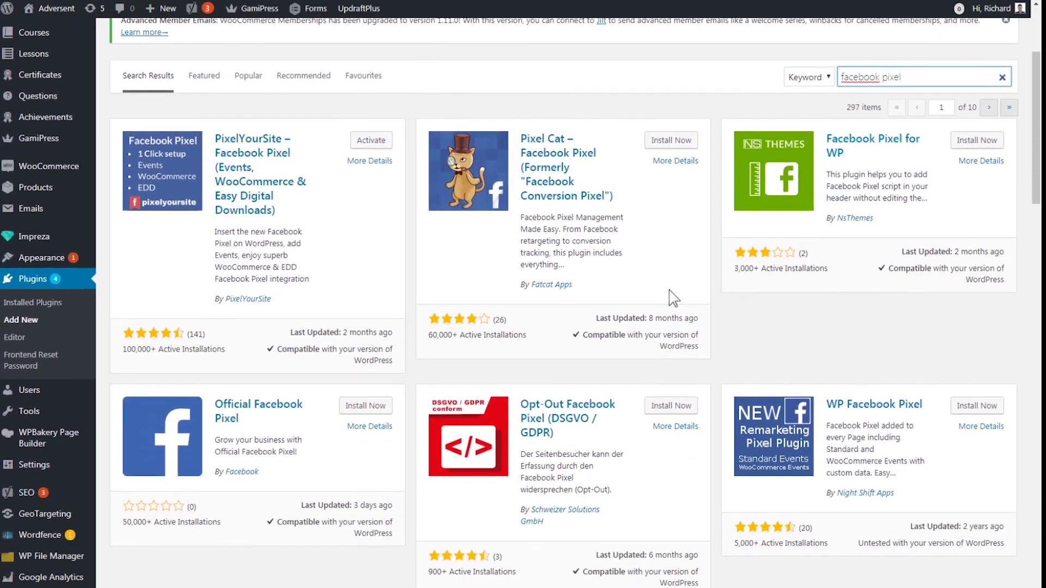
Step: View details of the Official Facebook Pixel plugin and the SOGO header footer plugin
{"action": "left_click", "coordinate": [271, 412]}
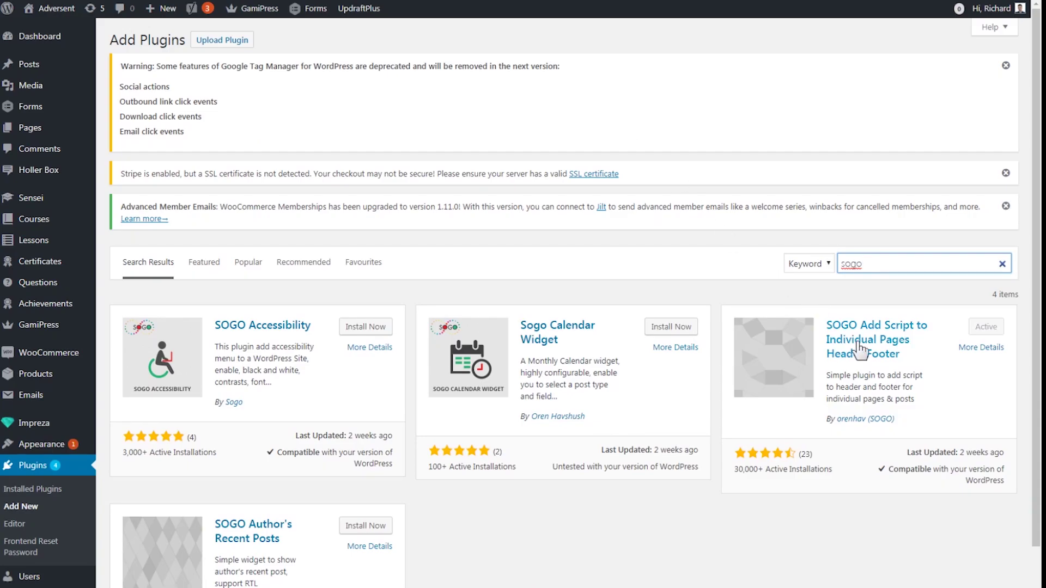
{"action": "left_click", "coordinate": [860, 349]}
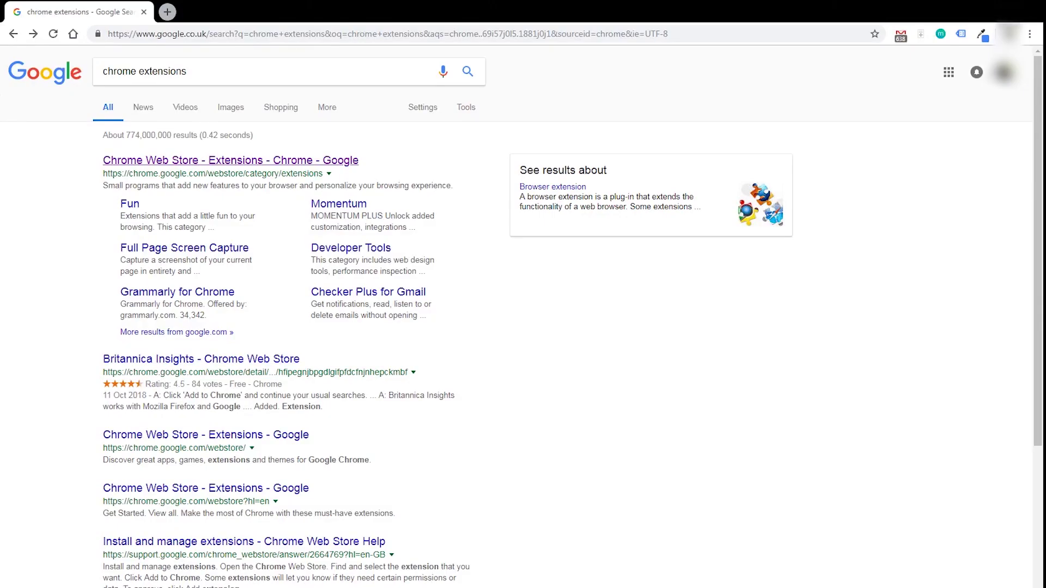
Step: Search Chrome Web Store for 'facebook pixel helper' and open the Facebook Pixel Helper page
{"action": "left_click", "coordinate": [321, 164]}
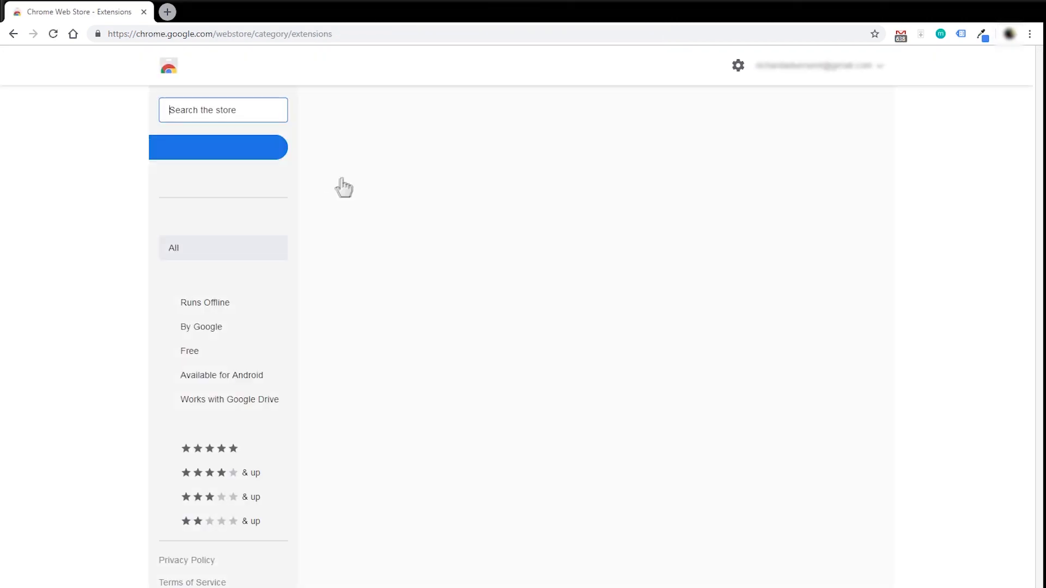
{"action": "left_click", "coordinate": [241, 109]}
{"action": "type", "text": "facebook "}
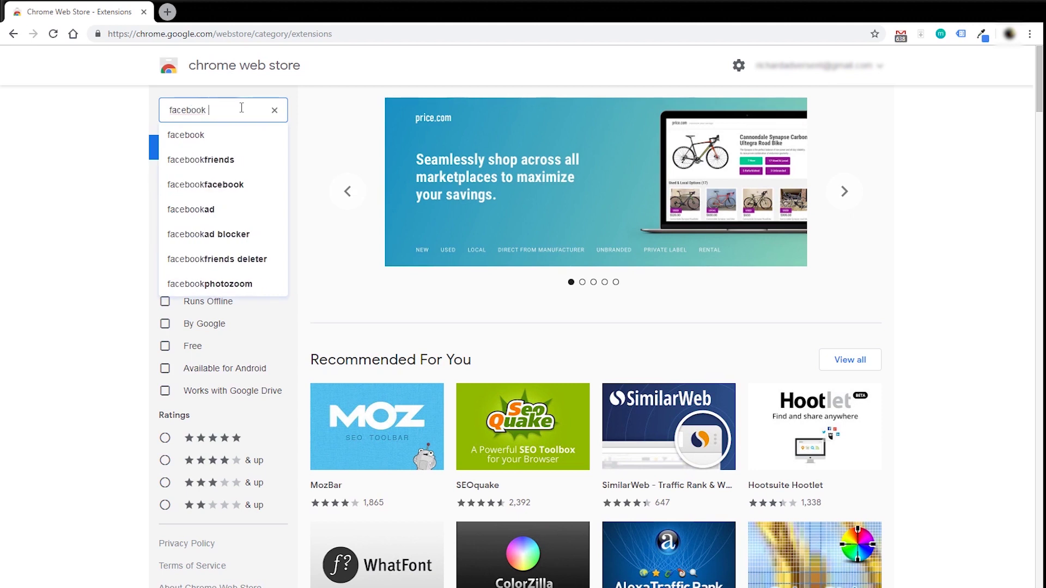
{"action": "type", "text": "pixel helper"}
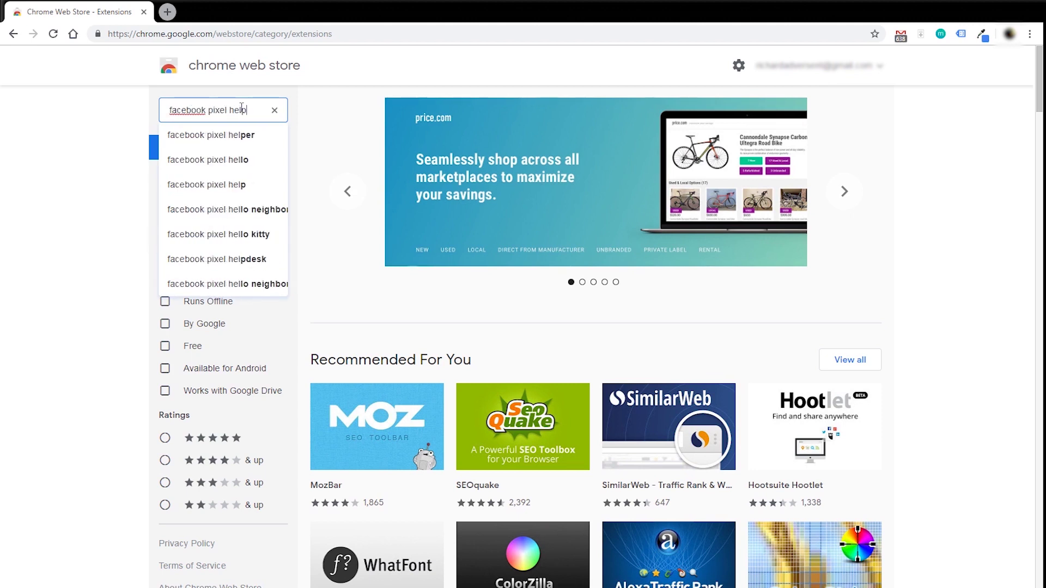
{"action": "key", "text": "Return"}
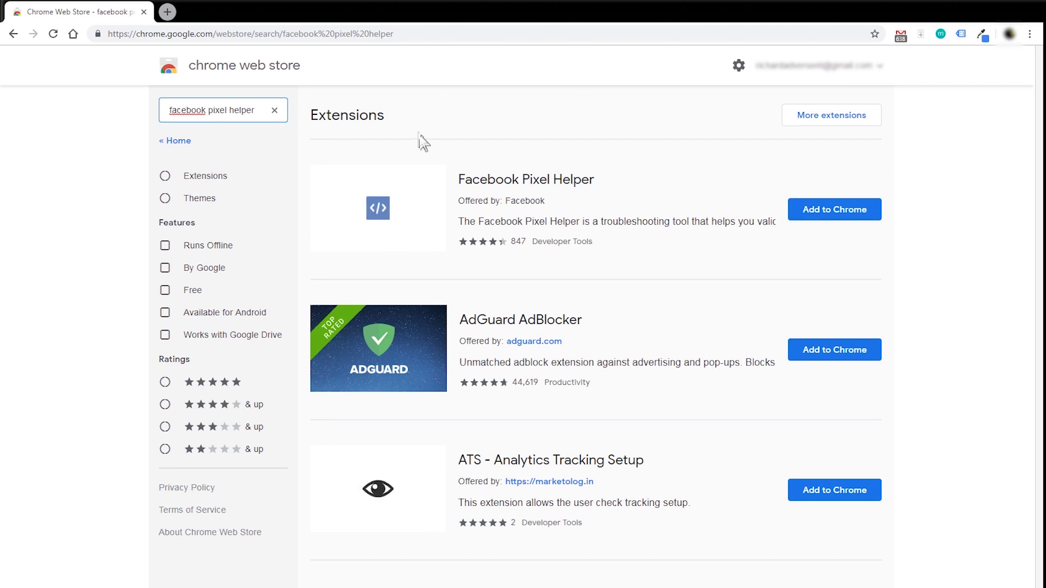
{"action": "left_click", "coordinate": [730, 178]}
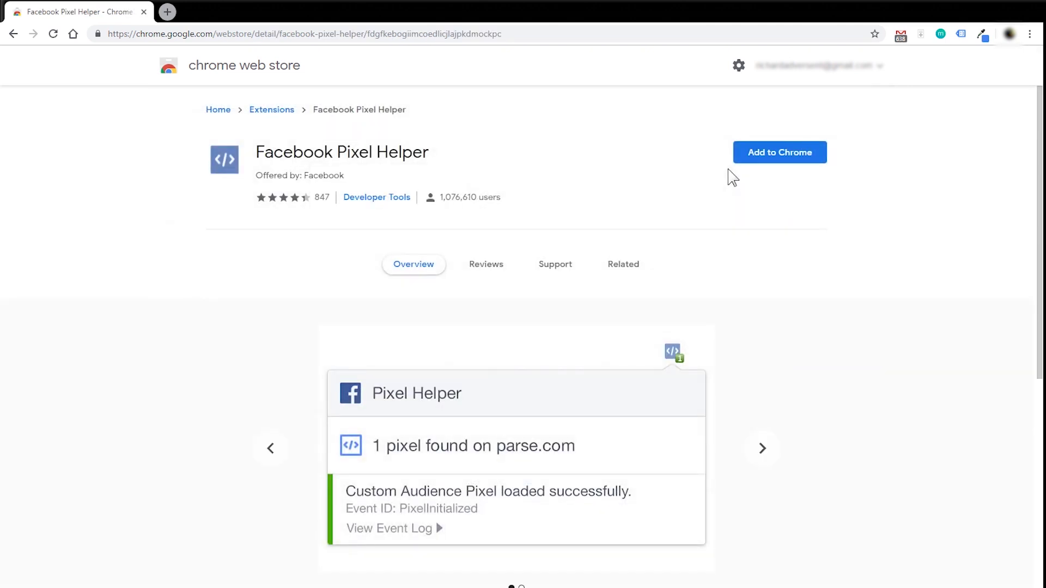
Step: Add the Facebook Pixel Helper extension to Chrome
{"action": "left_click", "coordinate": [773, 155]}
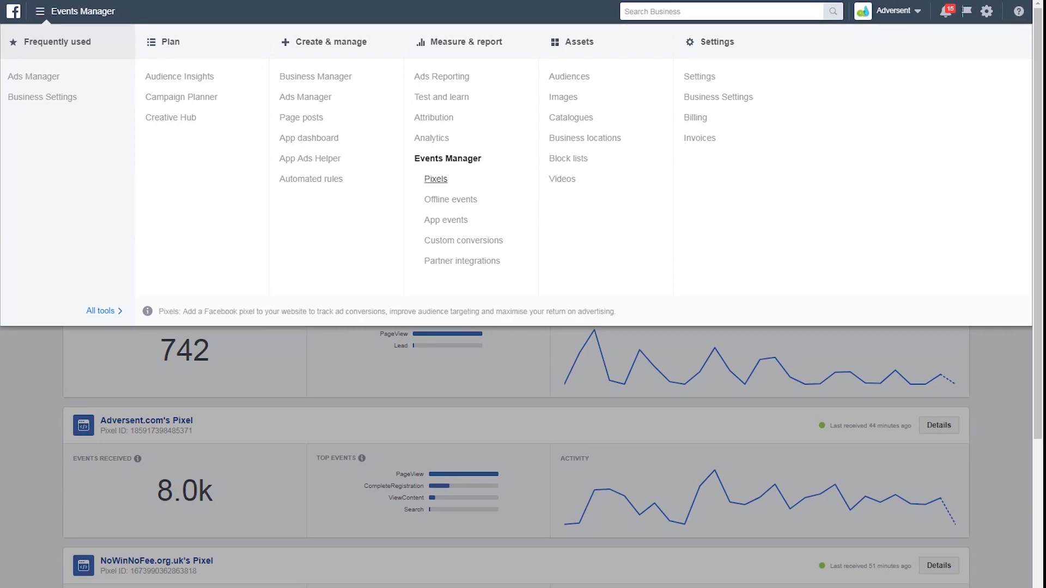
Step: Go to Pixels, open Adversent.com's Pixel settings, and scroll down to its custom audiences
{"action": "left_click", "coordinate": [439, 180]}
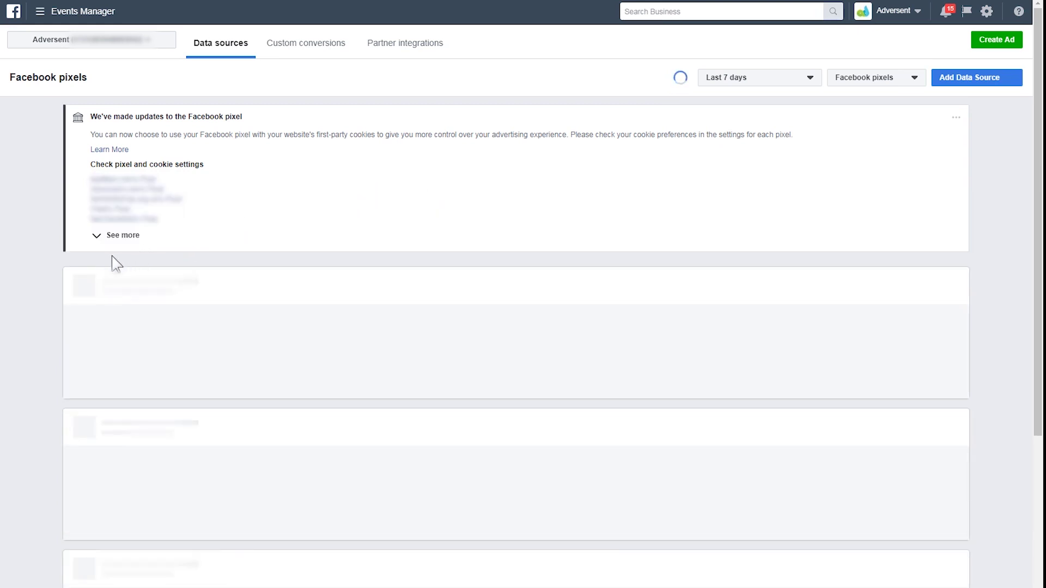
{"action": "left_click", "coordinate": [107, 200]}
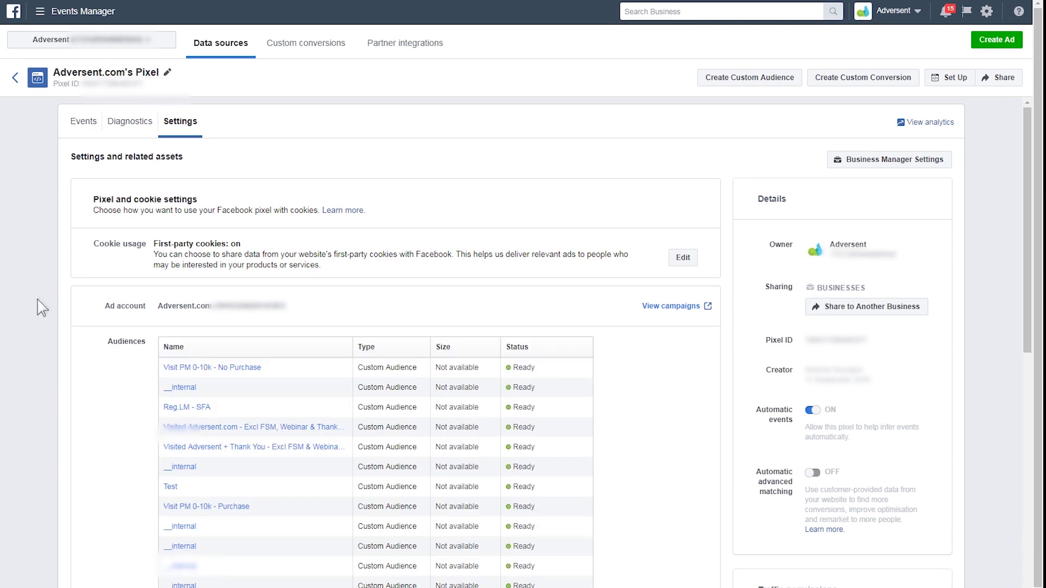
{"action": "scroll", "coordinate": [66, 366], "scroll_direction": "down", "scroll_amount": 1}
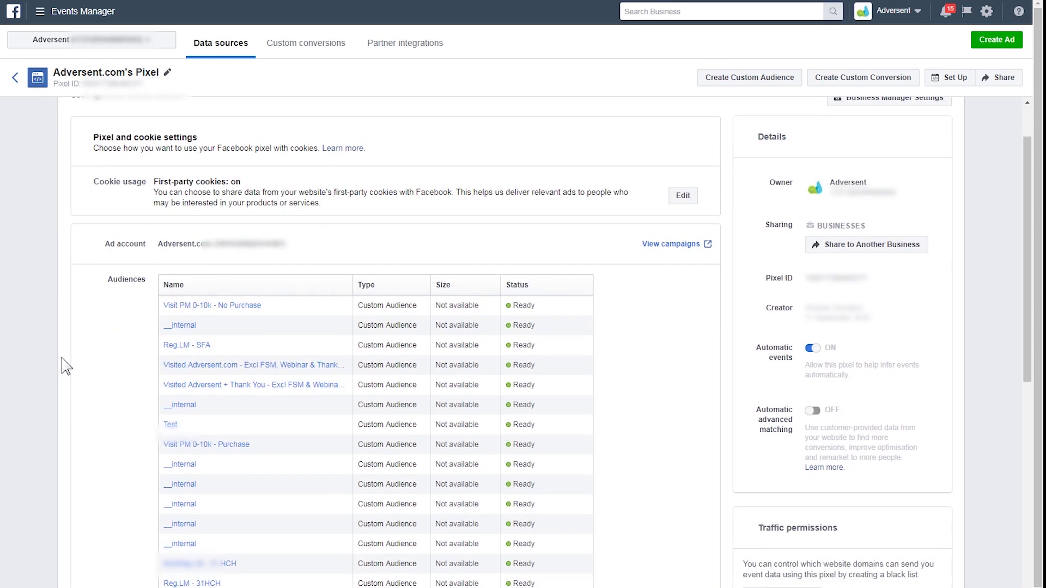
{"action": "scroll", "coordinate": [66, 367], "scroll_direction": "down", "scroll_amount": 1}
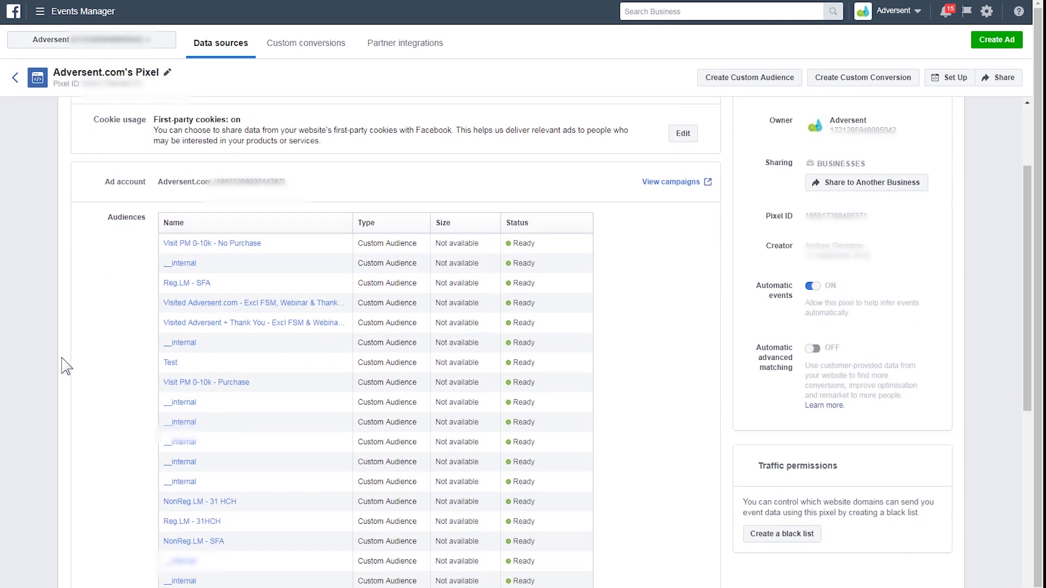
{"action": "scroll", "coordinate": [66, 366], "scroll_direction": "down", "scroll_amount": 1}
{"action": "scroll", "coordinate": [66, 366], "scroll_direction": "down", "scroll_amount": 3}
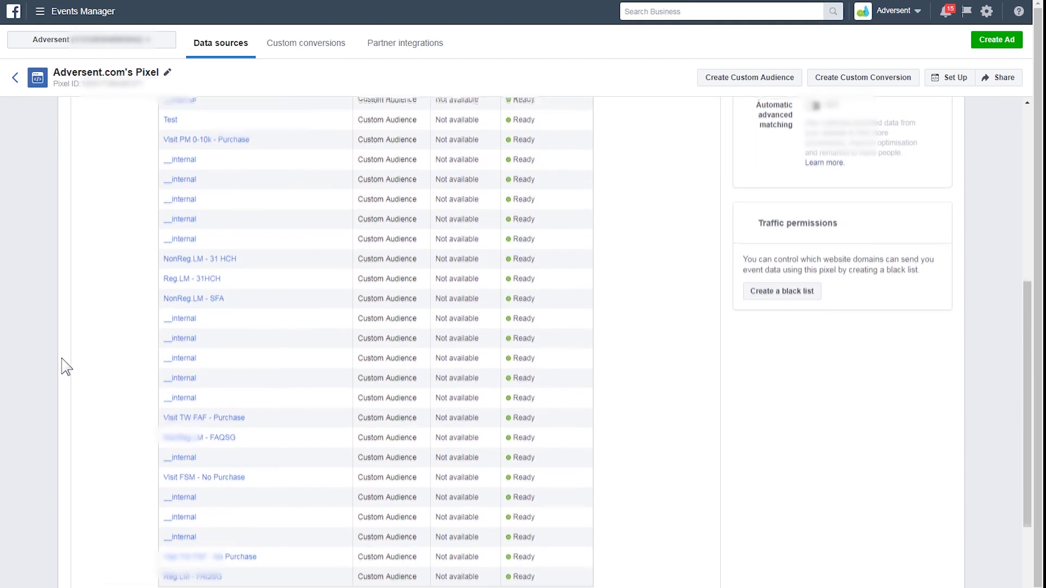